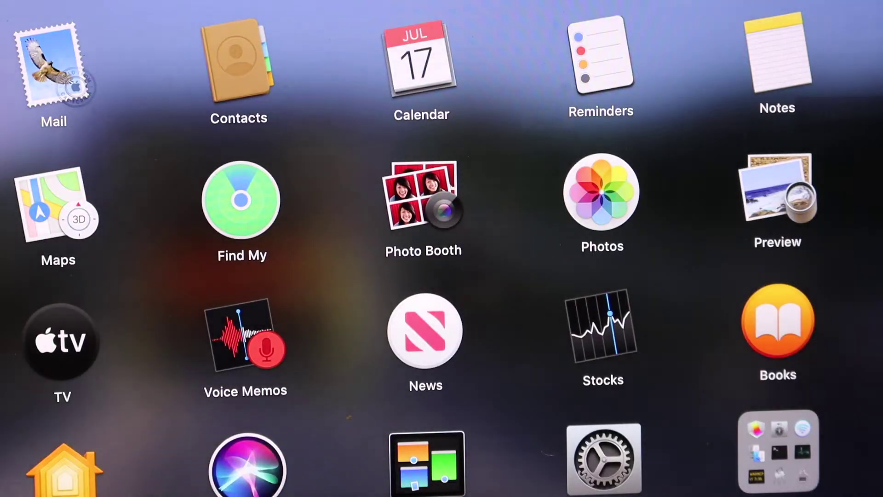
scroll(442, 249, right, 2)
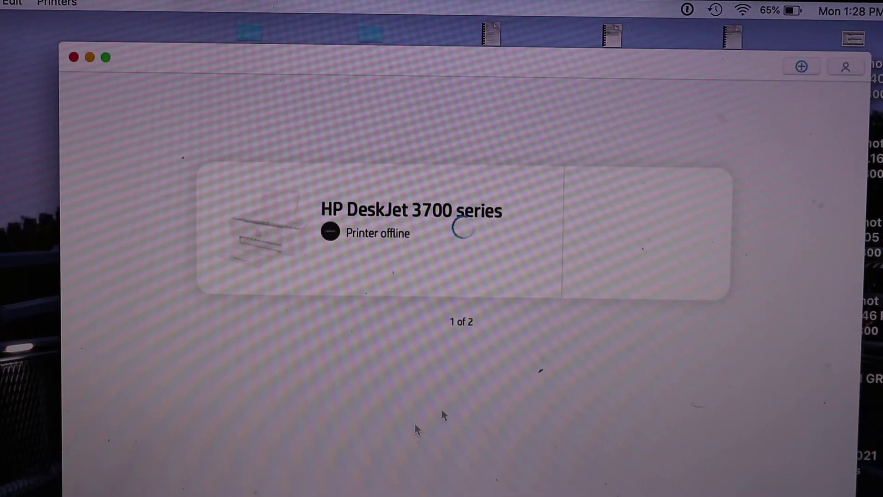
Start adding a new printer from HP Smart's Printers page.
click(799, 65)
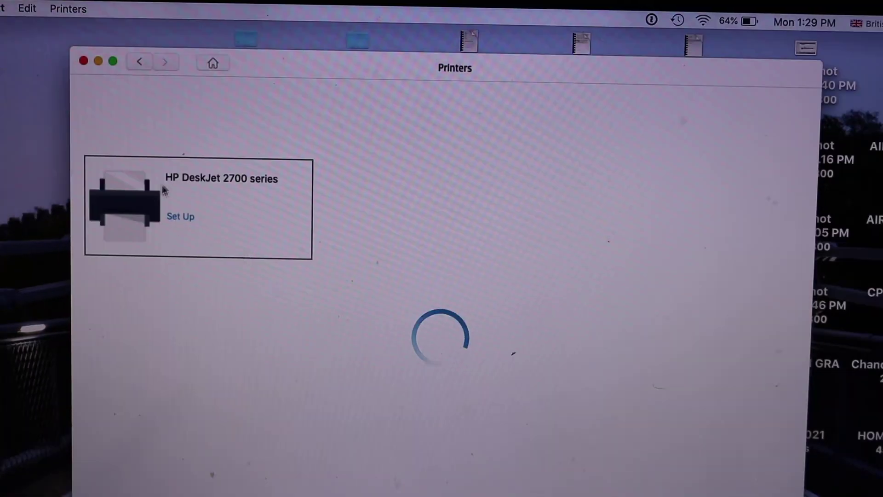
Begin setting up the HP DeskJet 2700 series and go to the Wi-Fi password field.
click(198, 186)
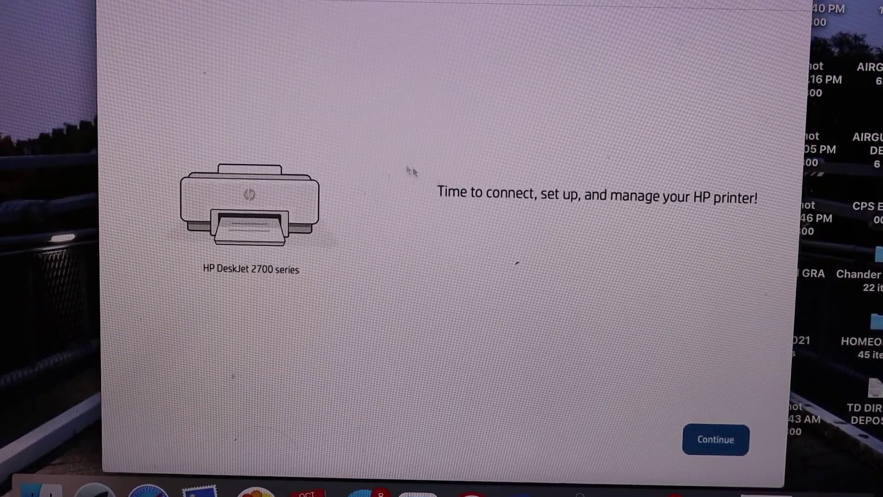
key(Return)
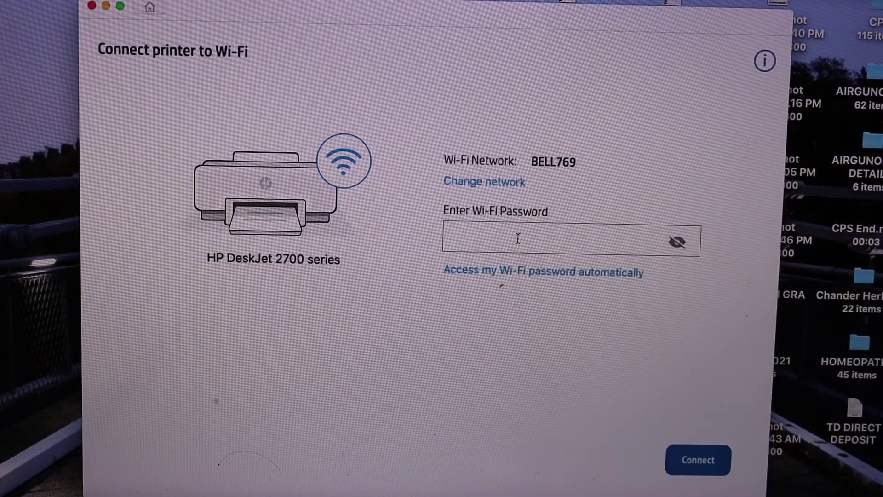
click(518, 238)
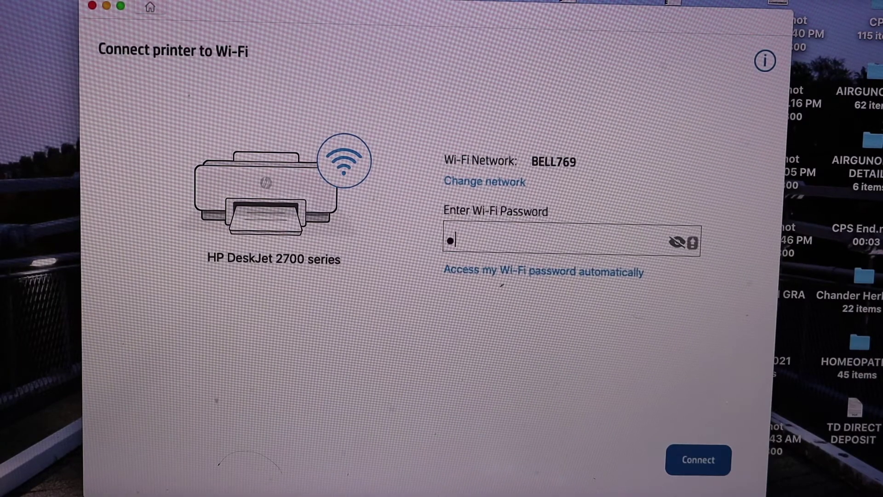
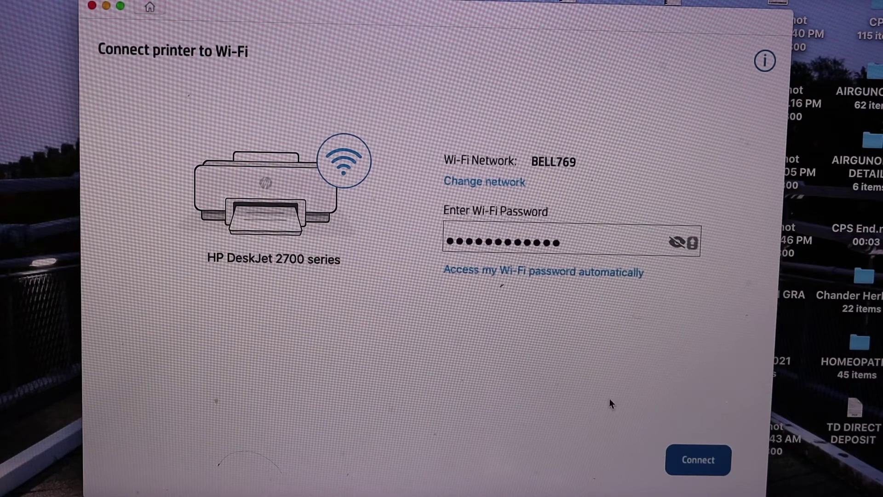
Connect the DeskJet 2700 to BELL769 and continue the guided setup.
click(686, 467)
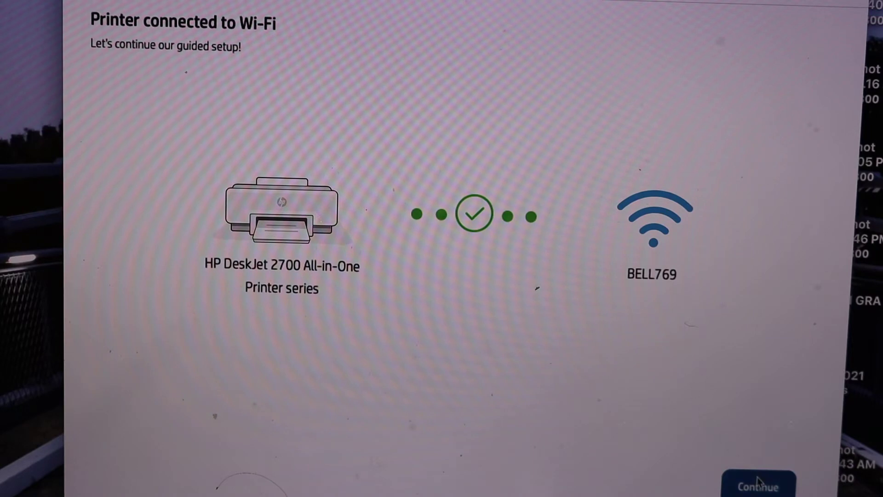
click(758, 484)
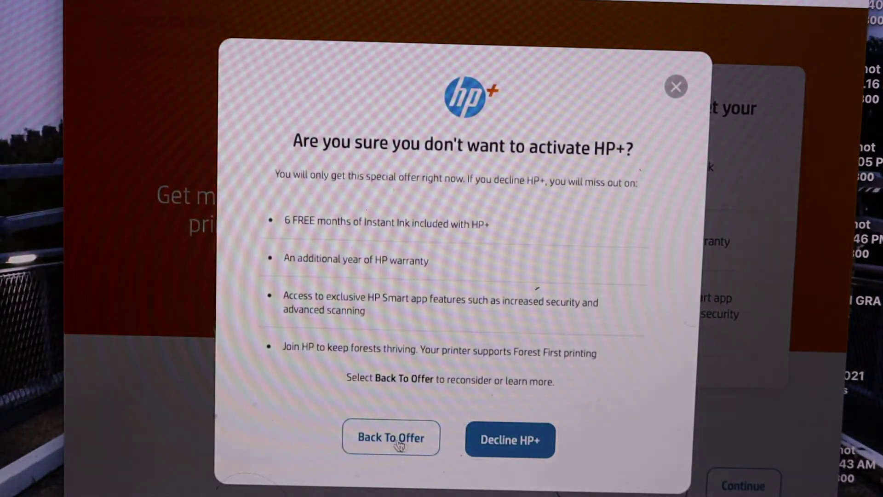
Decline HP+, accept the security notice, and skip account registration, warranty activation and the download link.
click(510, 443)
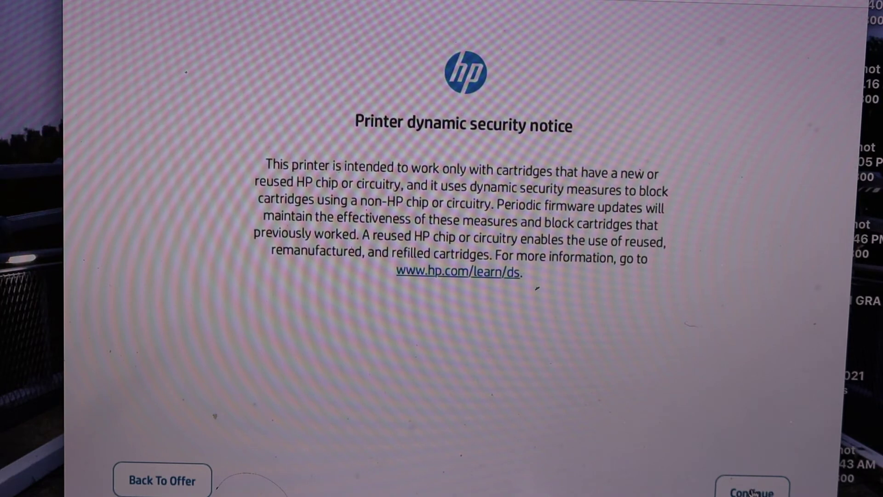
key(Return)
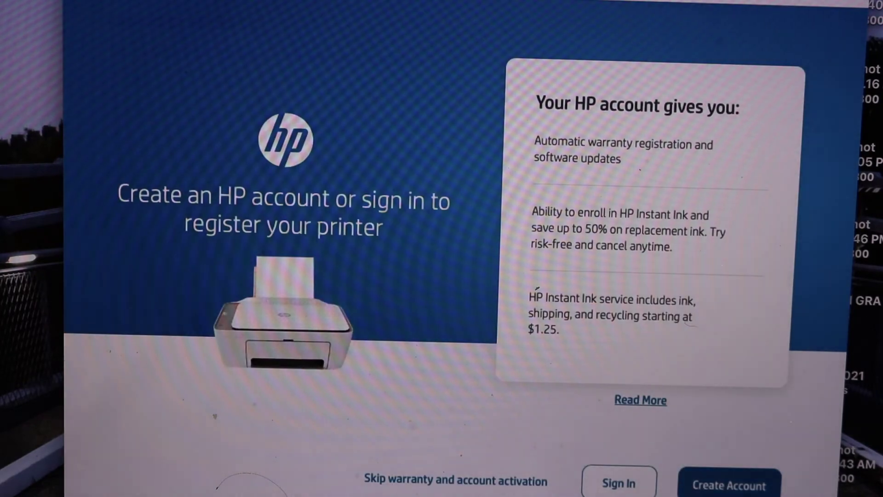
click(517, 481)
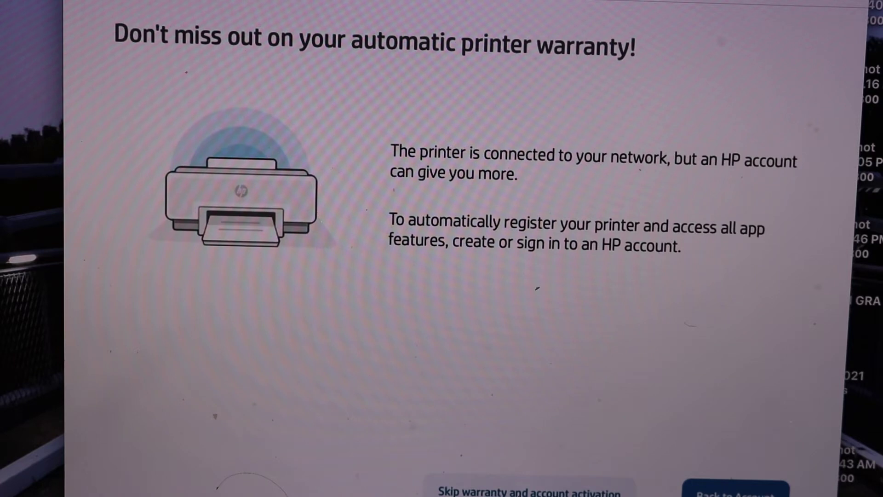
click(529, 492)
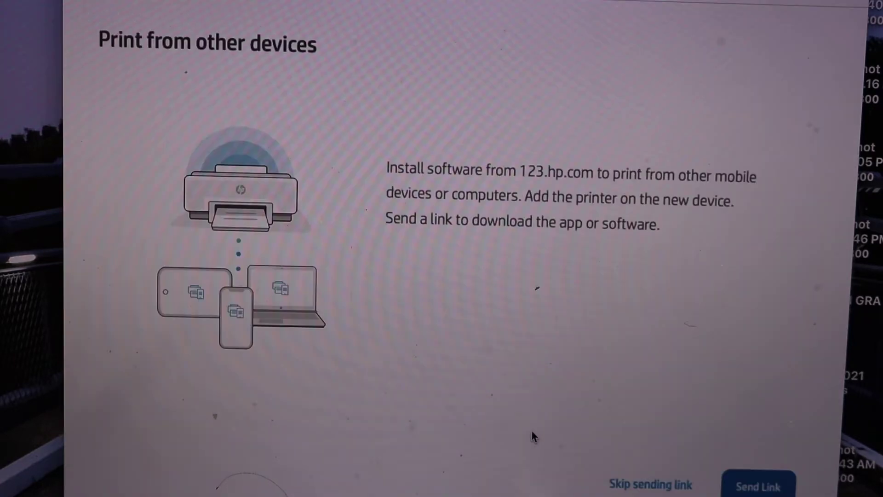
click(646, 485)
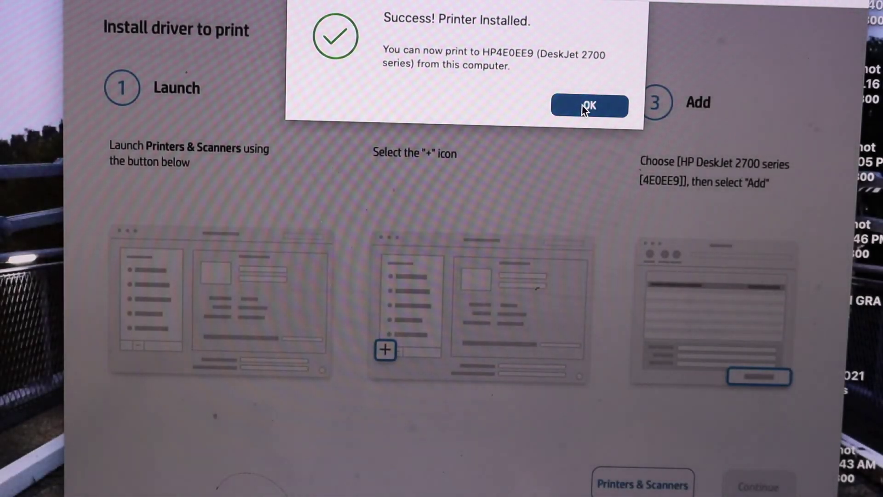
Dismiss the 'Success! Printer Installed' message after the driver installs.
click(587, 107)
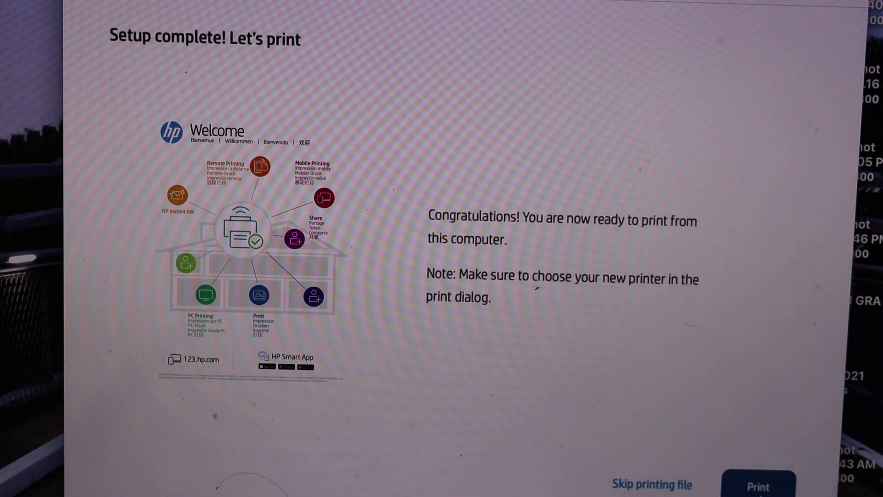
Print the welcome test page on the DeskJet 2700 series.
click(758, 486)
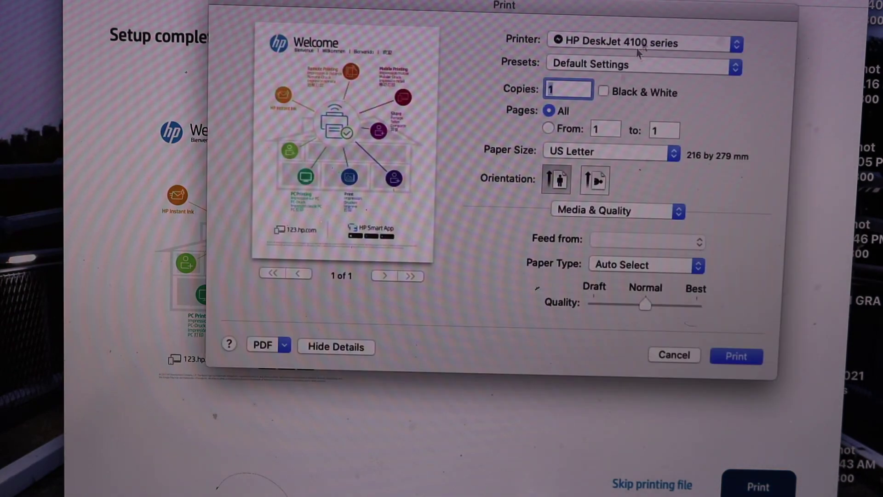
click(670, 49)
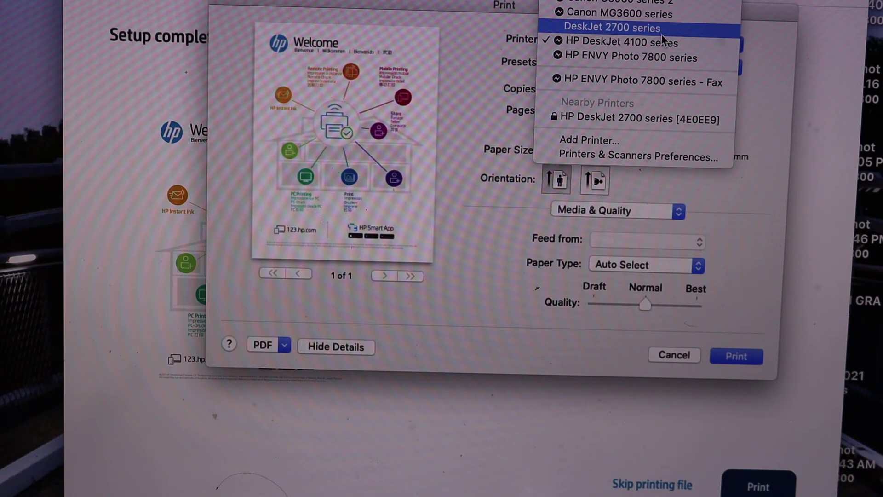
click(661, 29)
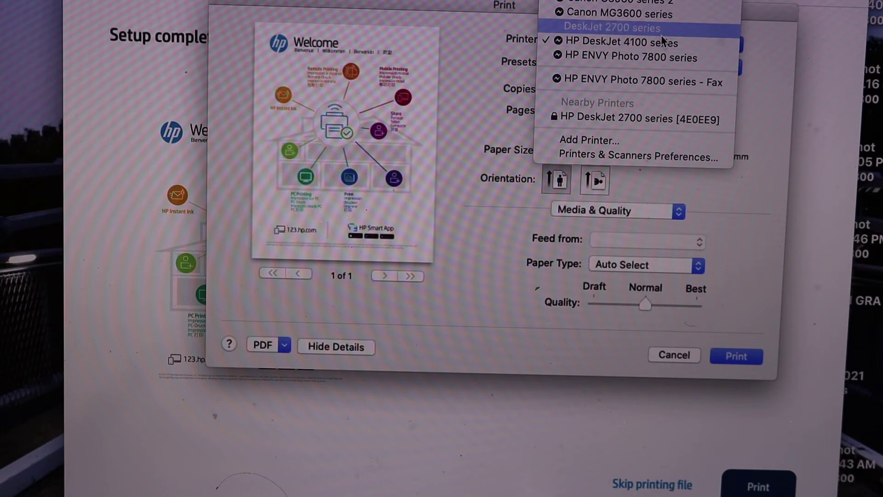
click(736, 357)
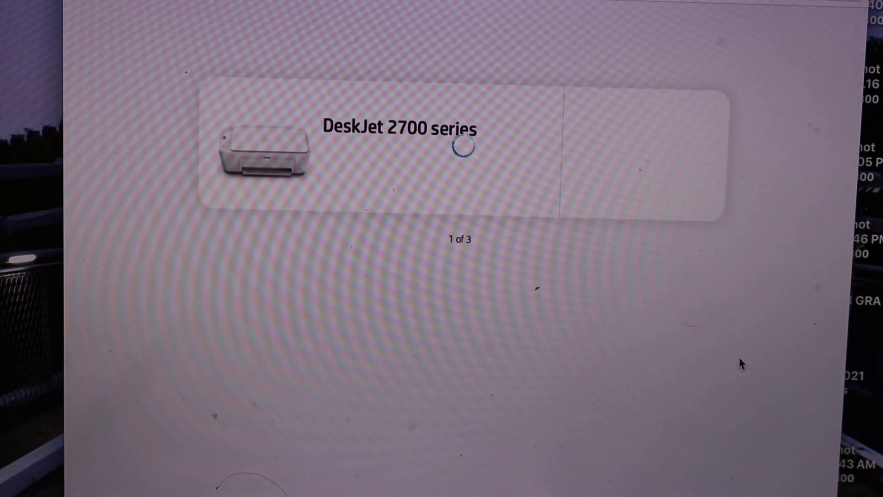